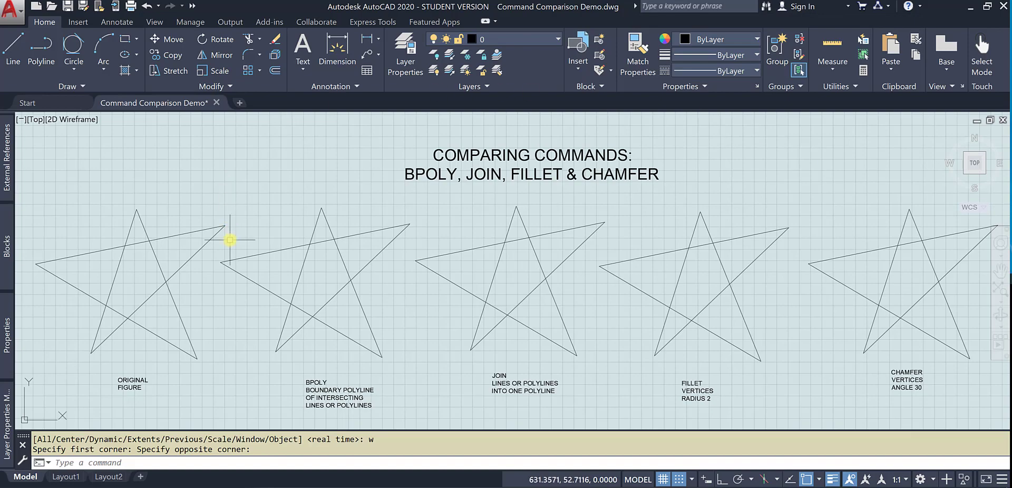
- Select the first star's top edge and diagonal line, then clear the selection
left_click(186, 236)
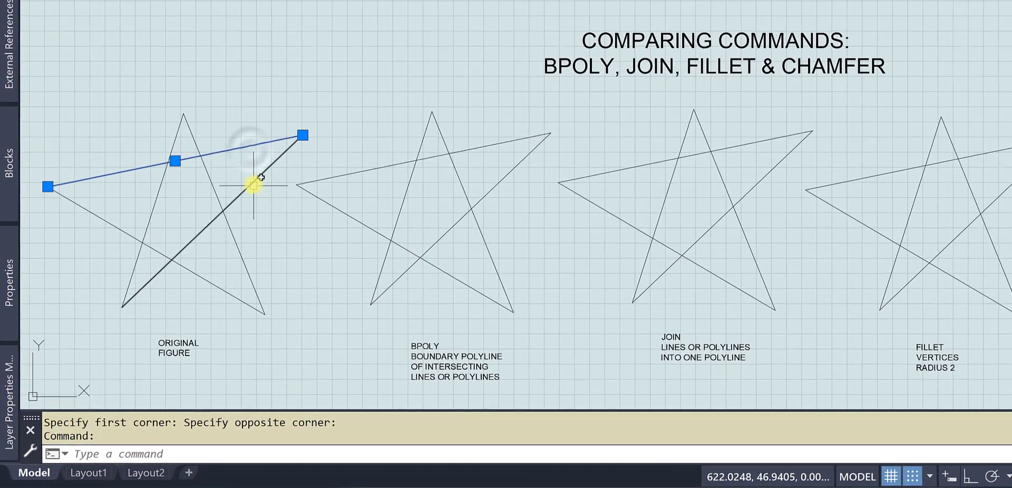
left_click(187, 262)
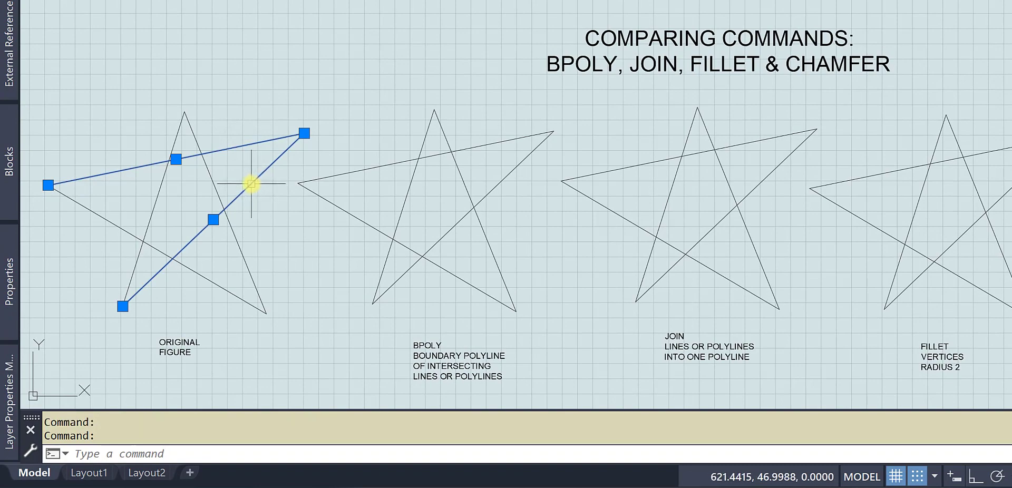
mouse_move(252, 184)
key("Escape")
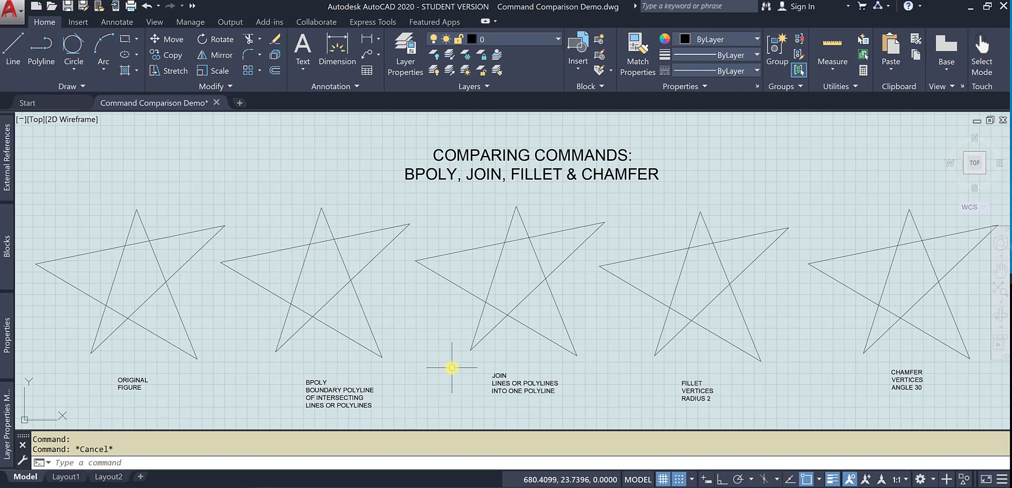
- Run BPOLY and pick inside the star's inner pentagon and left point triangle
type("bpol")
key("Return")
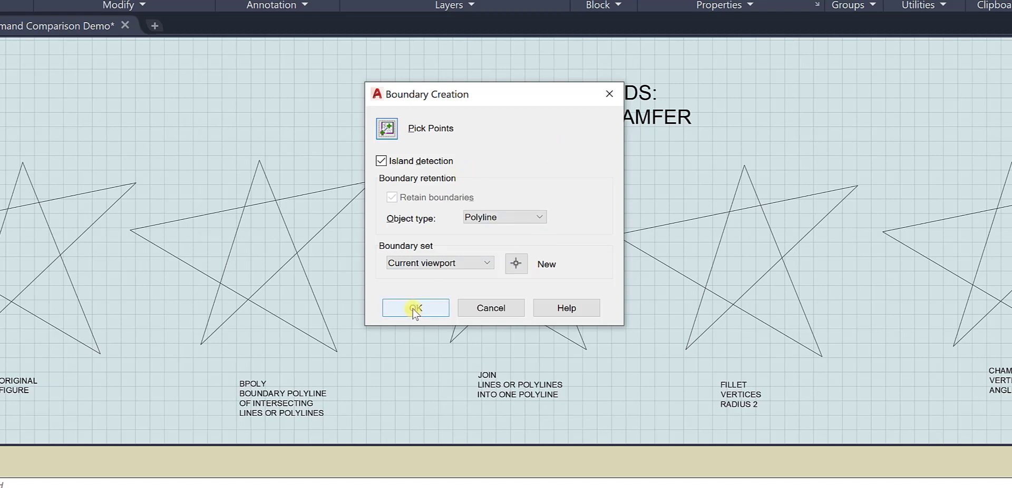
left_click(387, 128)
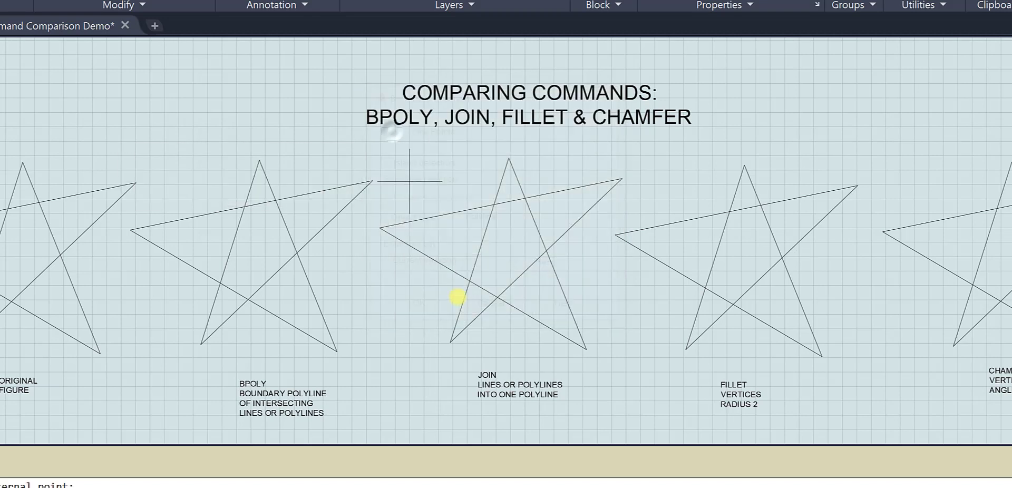
left_click(251, 252)
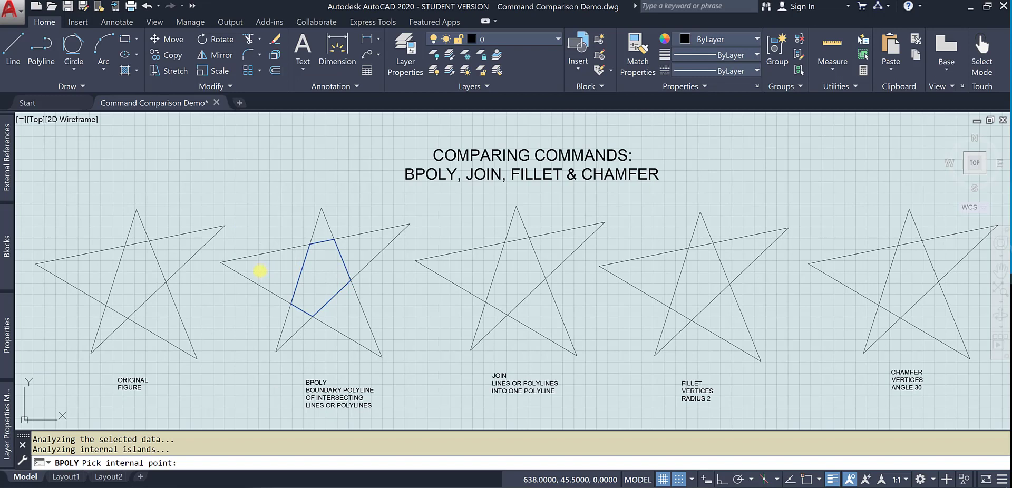
left_click(260, 271)
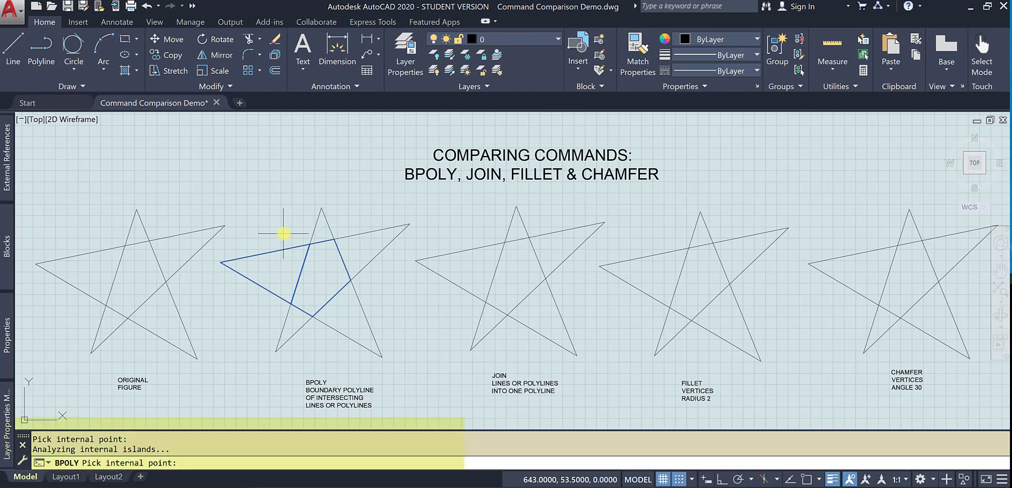
key("Return")
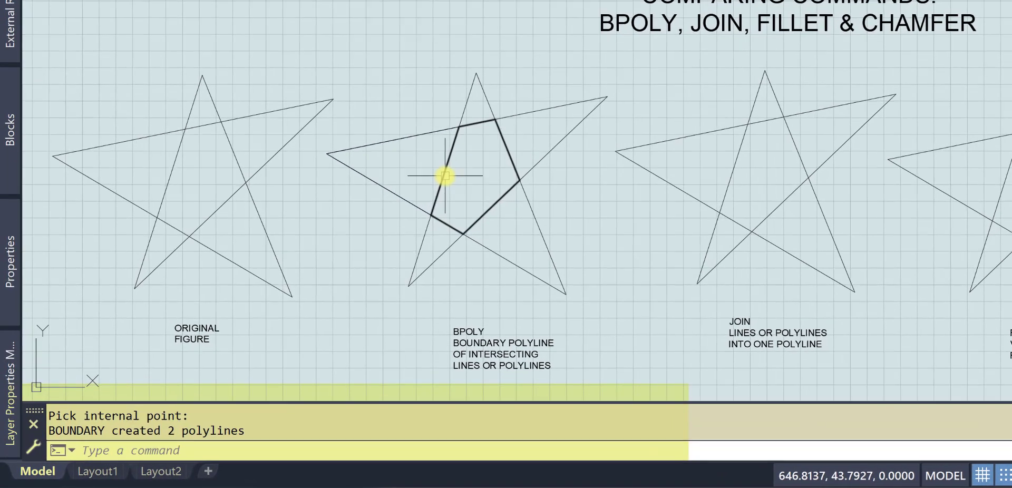
- Move the triangle boundary polyline with M to a spot above the BPOLY star
mouse_move(445, 176)
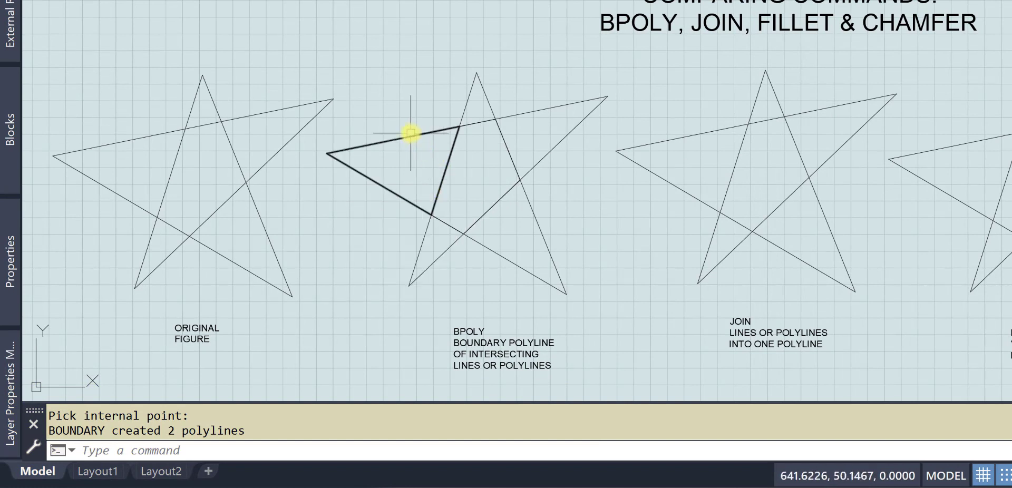
mouse_move(410, 134)
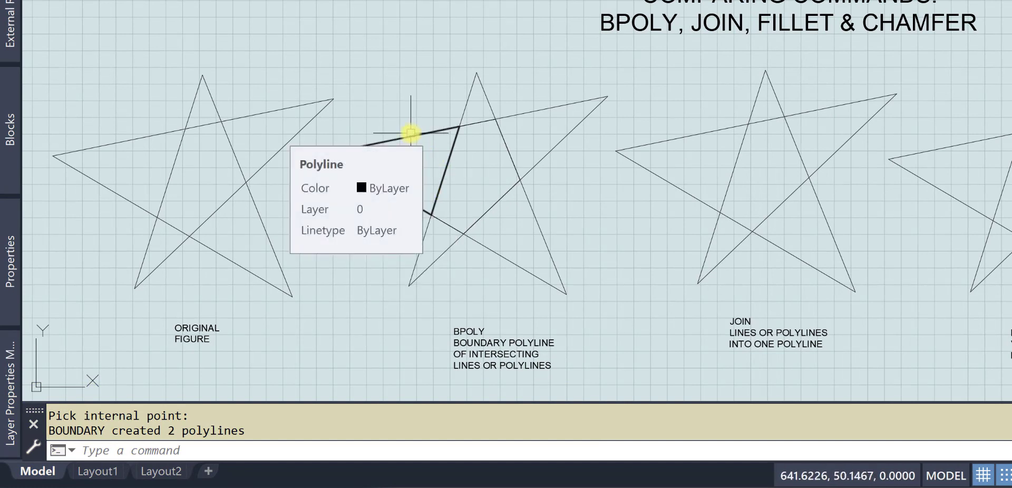
left_click(411, 133)
type("m")
key("Return")
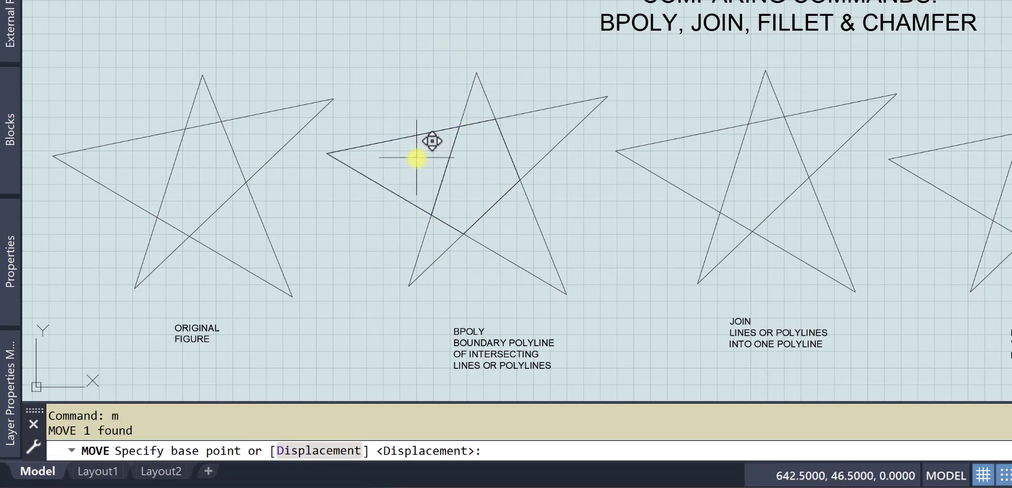
left_click(417, 157)
left_click(424, 64)
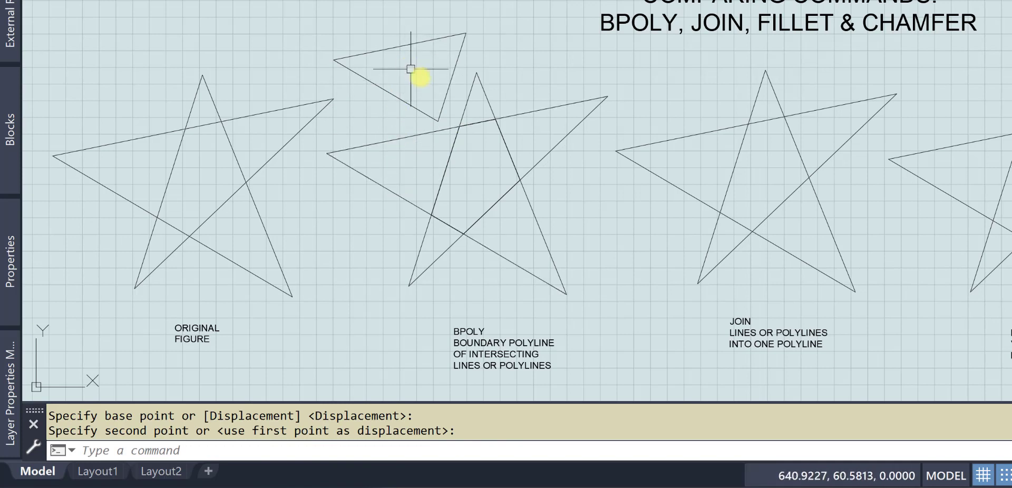
left_click(405, 45)
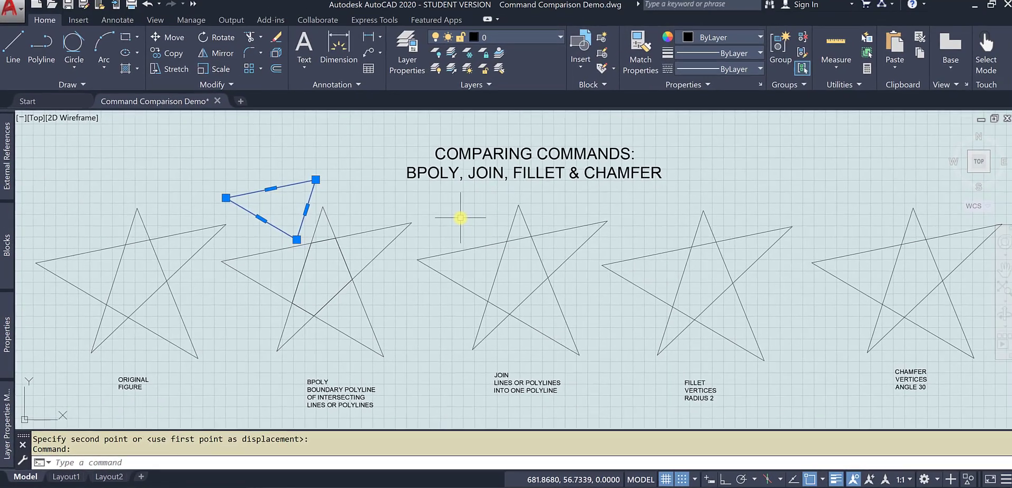
key("Escape")
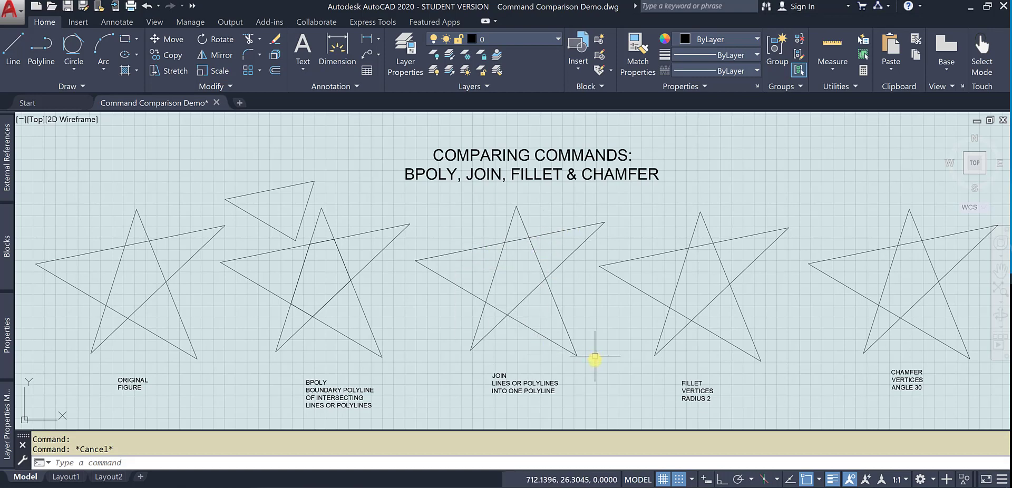
- Window-select the JOIN star's five lines, JOIN them, and confirm it is one polyline
left_click(573, 211)
left_click(484, 389)
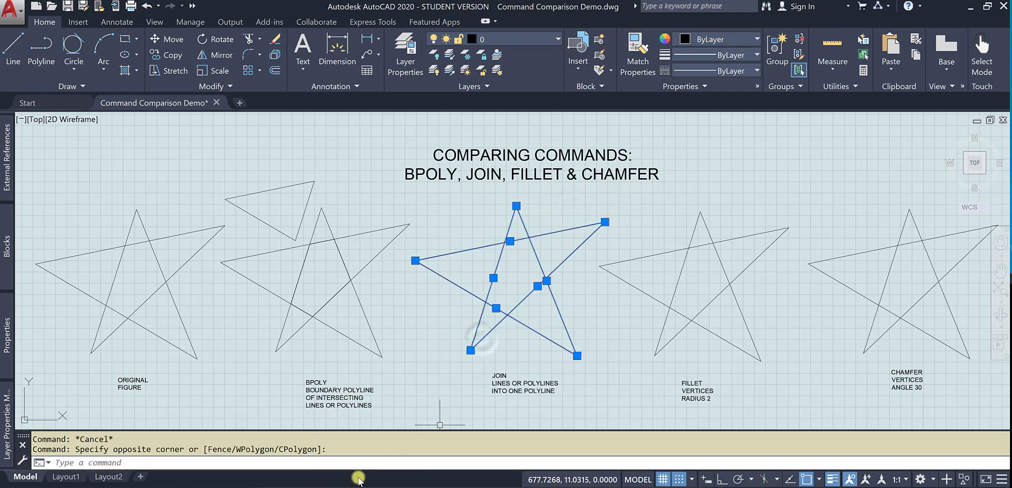
type("join")
key("Return")
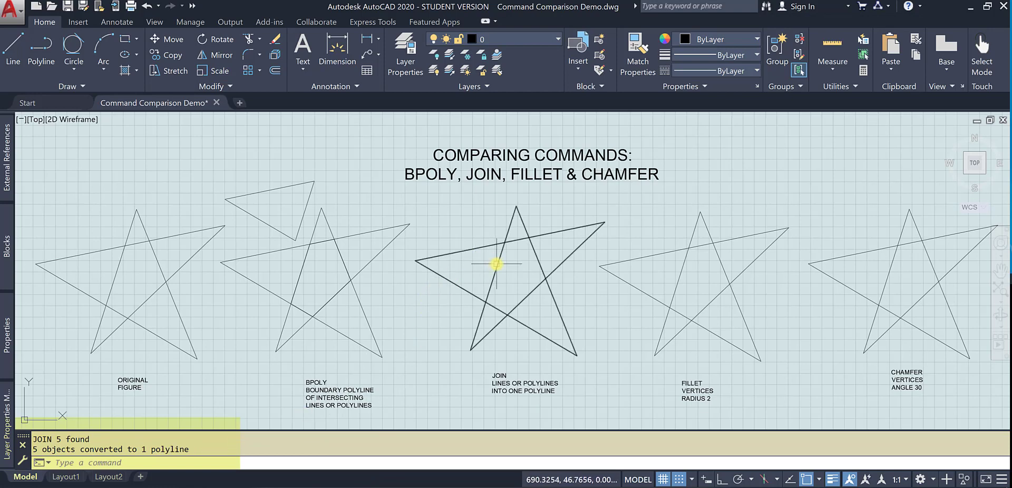
mouse_move(496, 263)
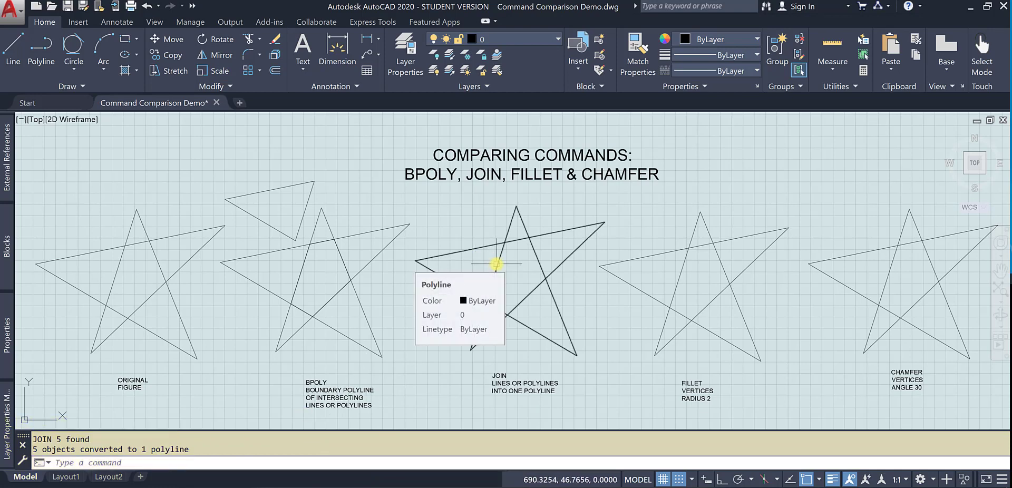
left_click(540, 262)
key("Escape")
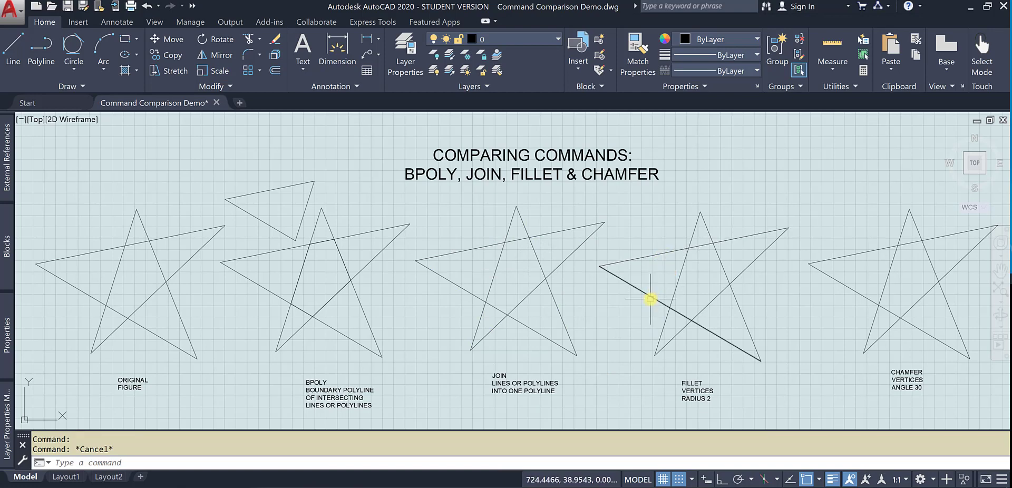
- Start FILLET with radius 2 and Multiple mode enabled
mouse_move(643, 256)
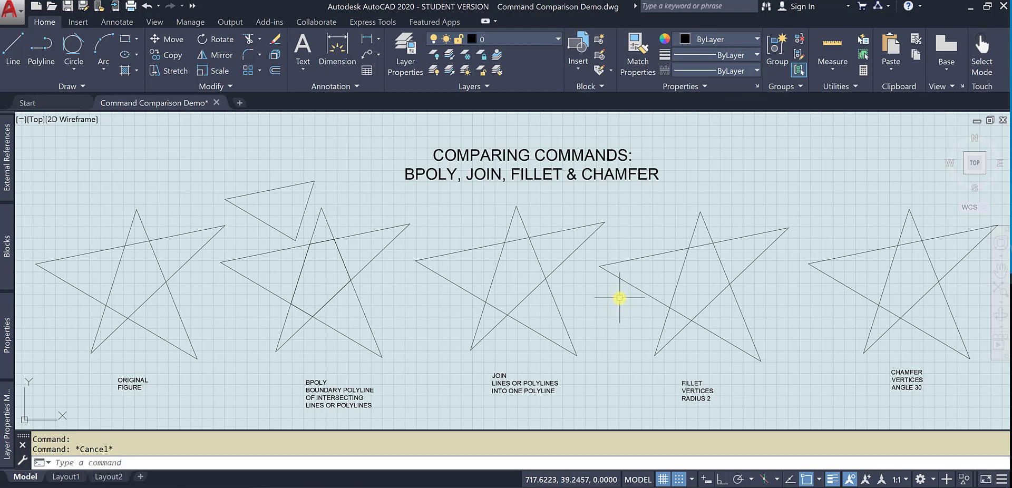
type("F")
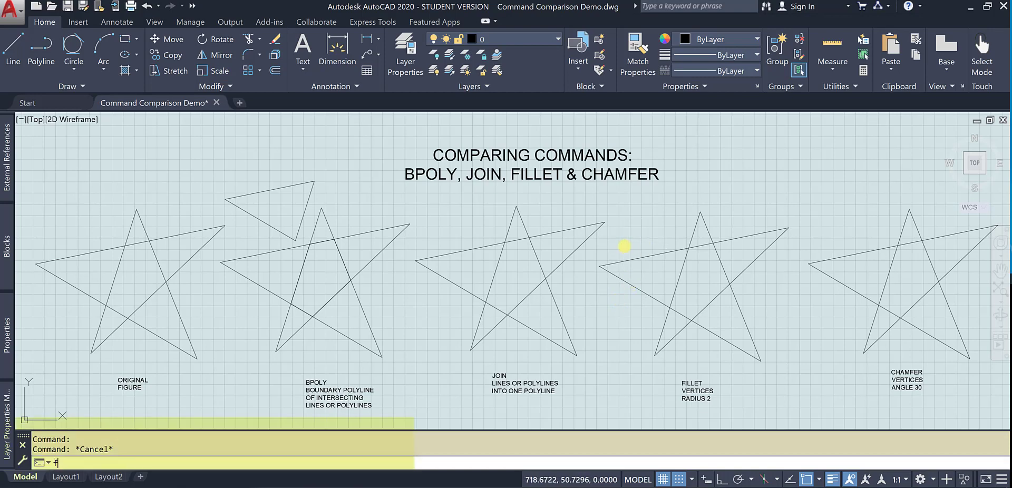
key("Return")
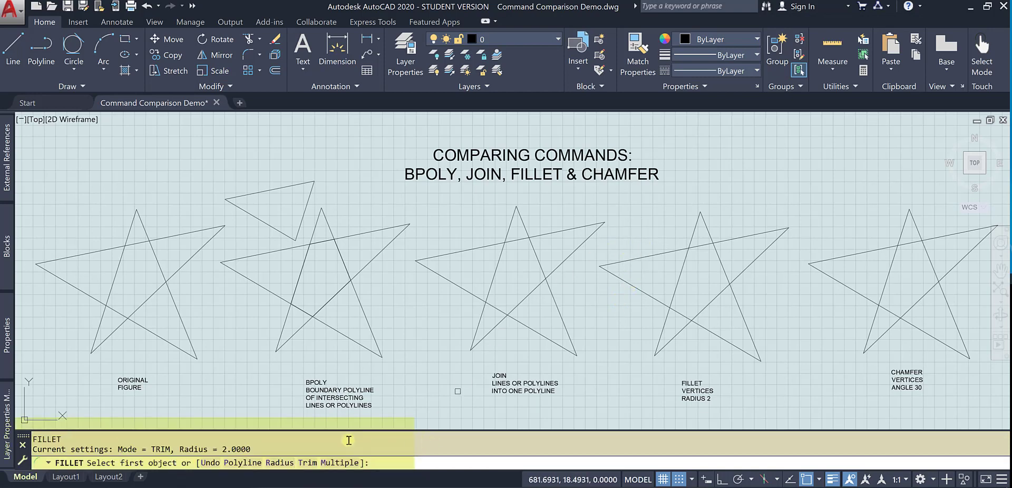
key("Return")
key("Return")
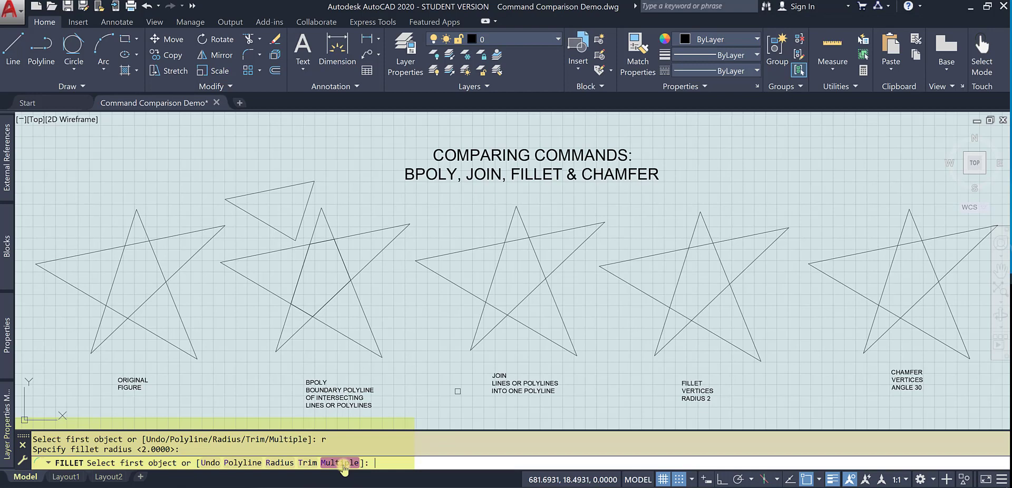
left_click(343, 463)
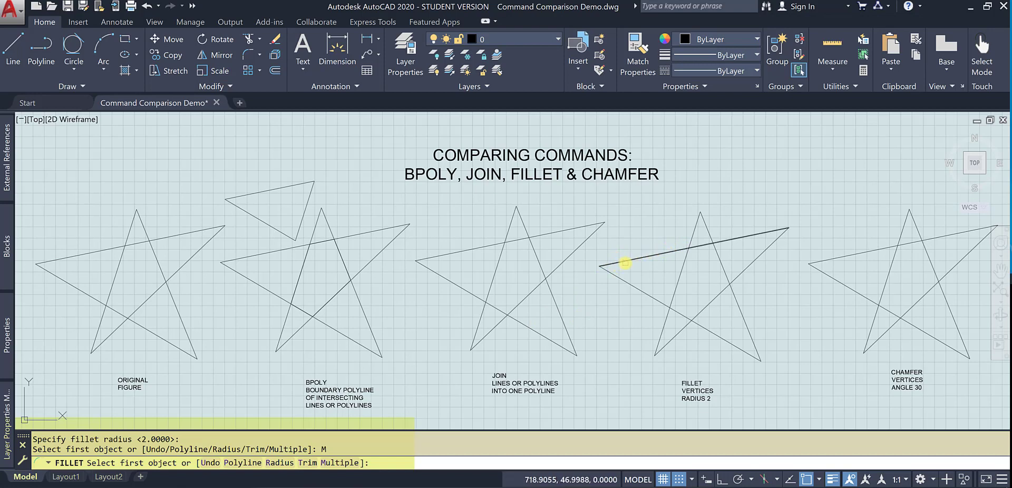
- Fillet the left, bottom-right, top, bottom-left and upper-right tips of the FILLET star
left_click(626, 264)
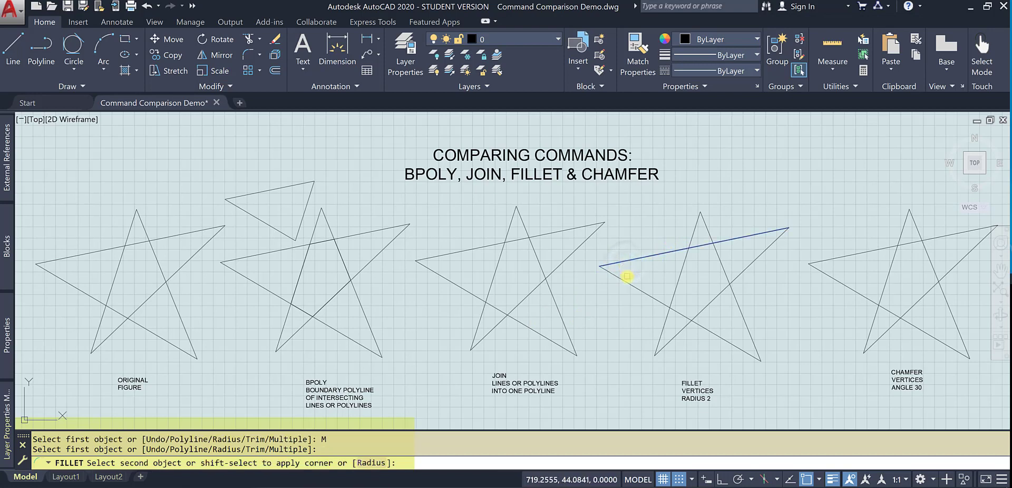
left_click(629, 283)
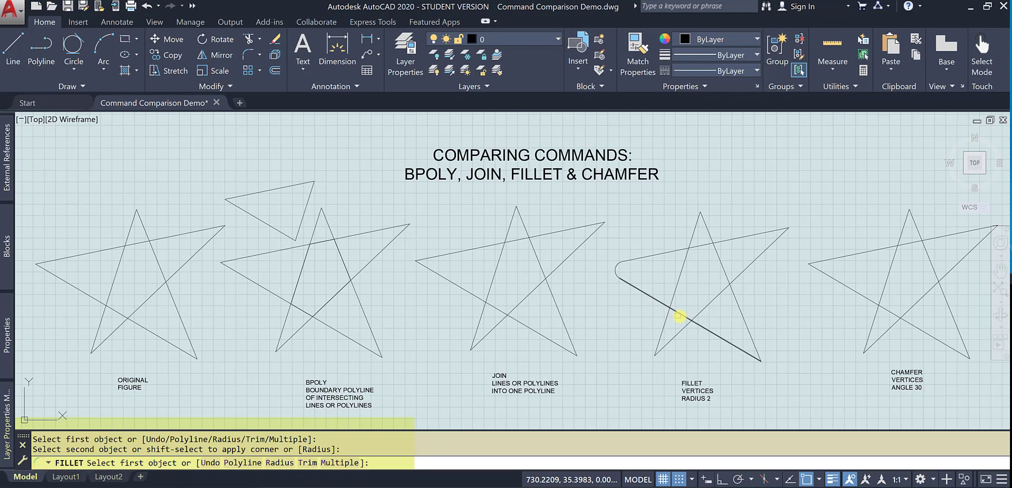
left_click(730, 339)
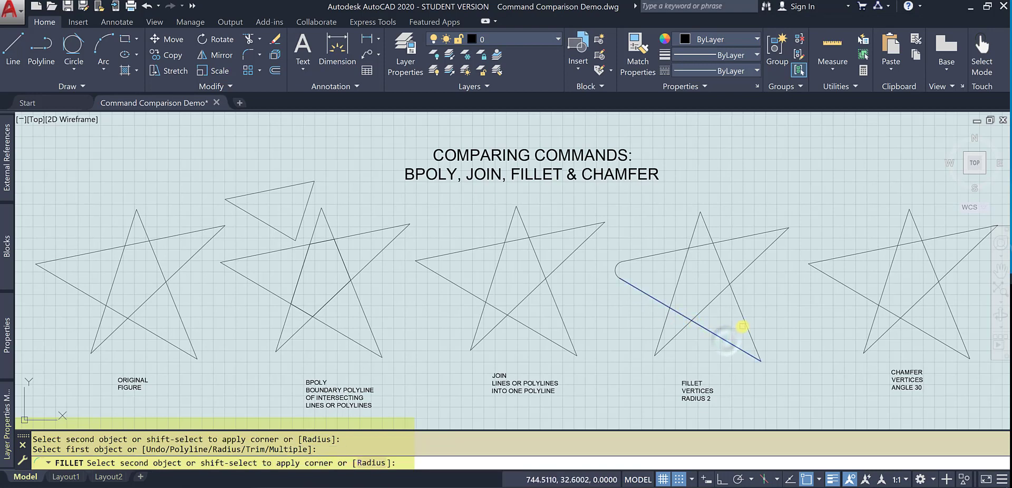
left_click(745, 324)
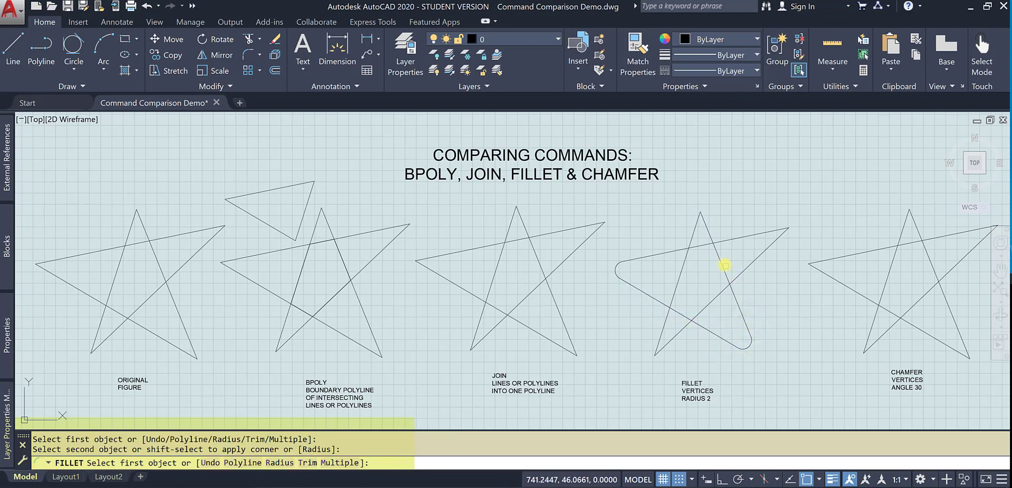
left_click(717, 256)
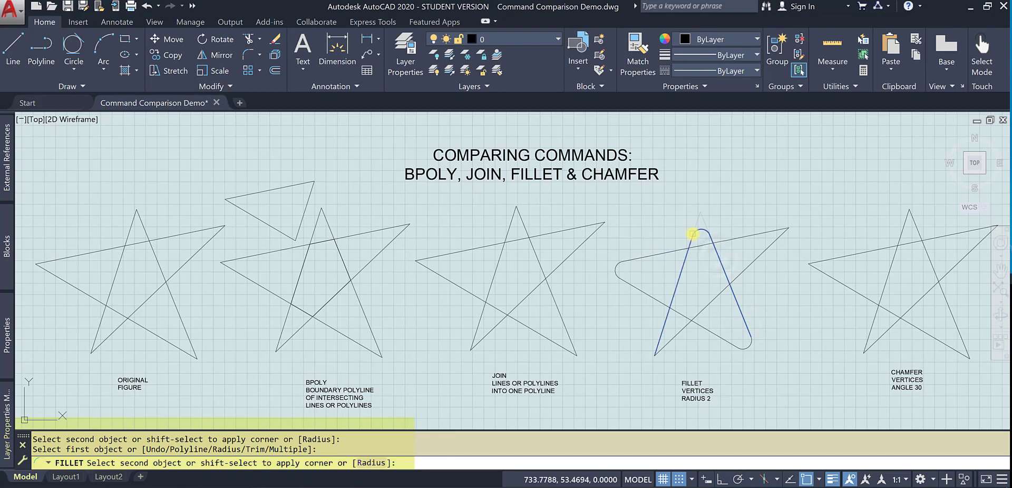
left_click(694, 227)
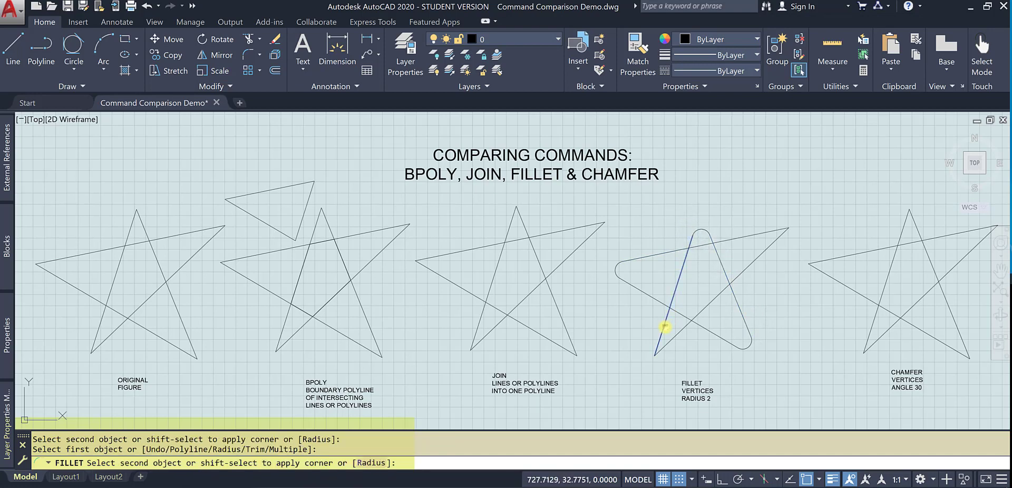
left_click(670, 331)
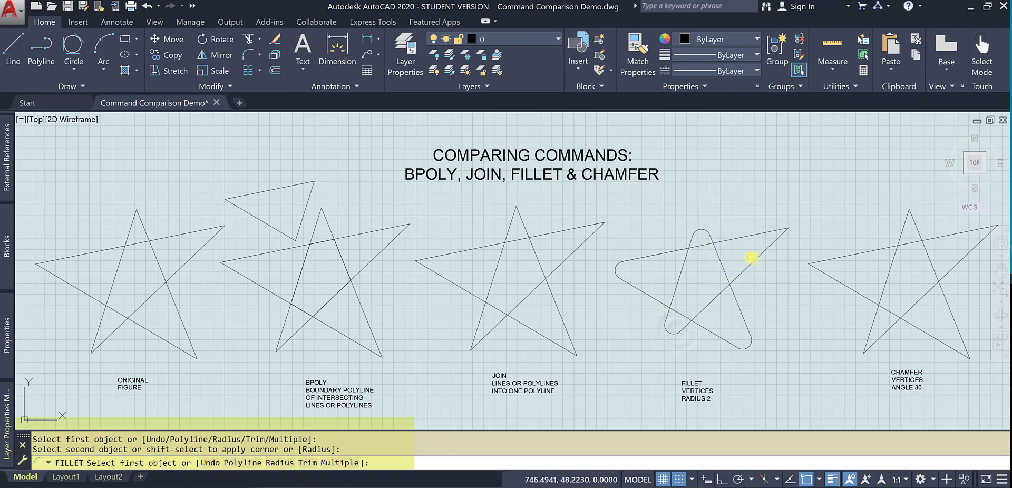
left_click(752, 258)
left_click(738, 231)
key("Return")
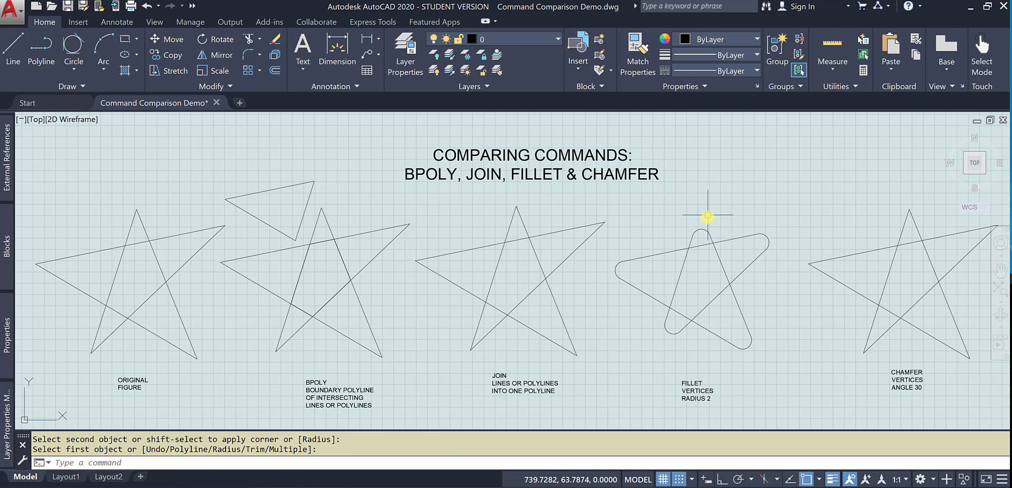
- Inspect the filleted star's lines and the upper-right fillet arc by selecting them
left_click(642, 259)
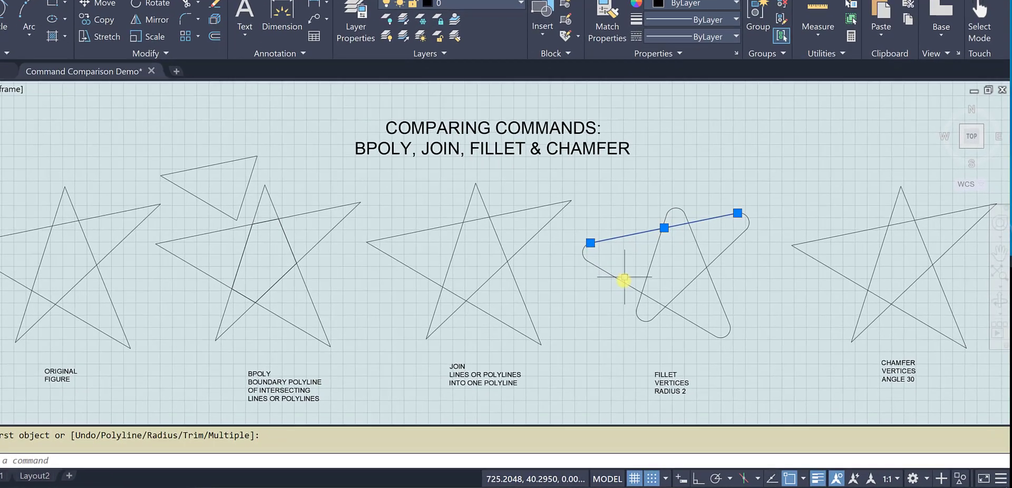
left_click(625, 278)
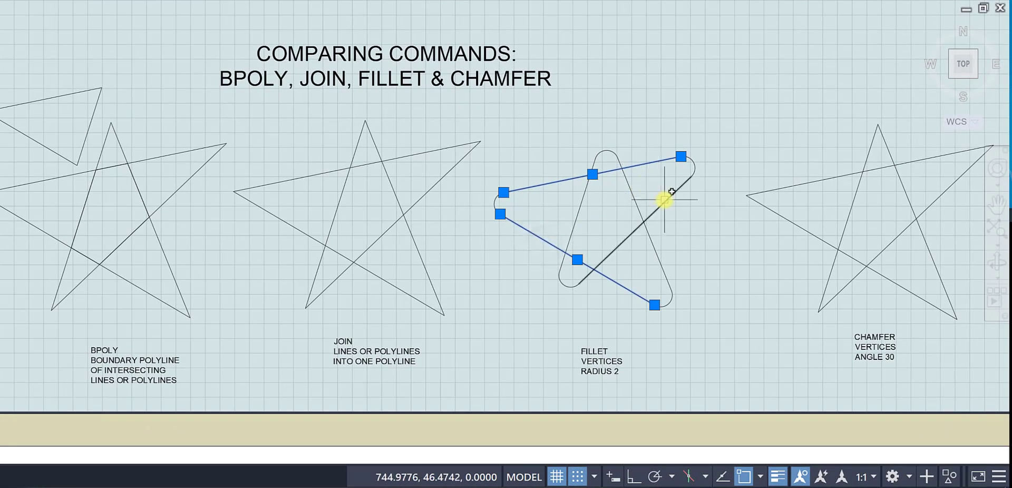
left_click(664, 199)
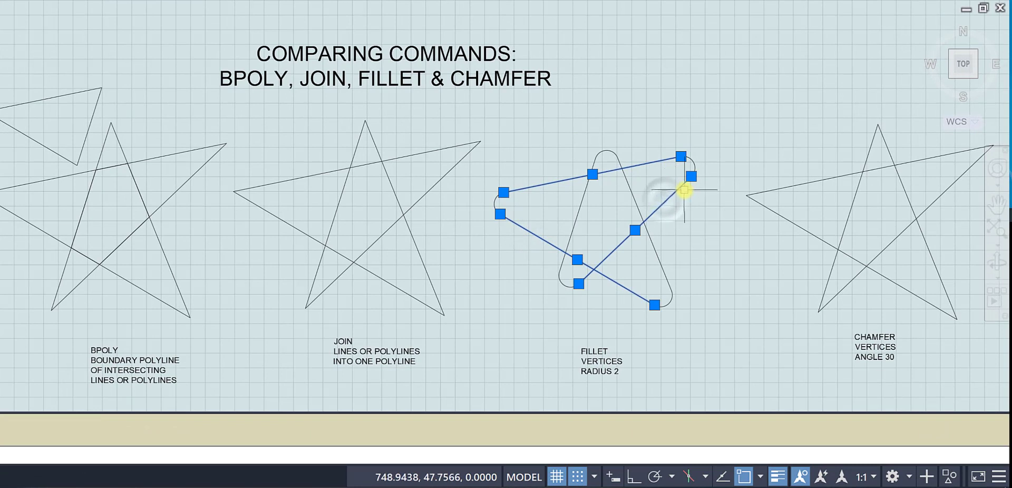
key("Escape")
left_click(697, 168)
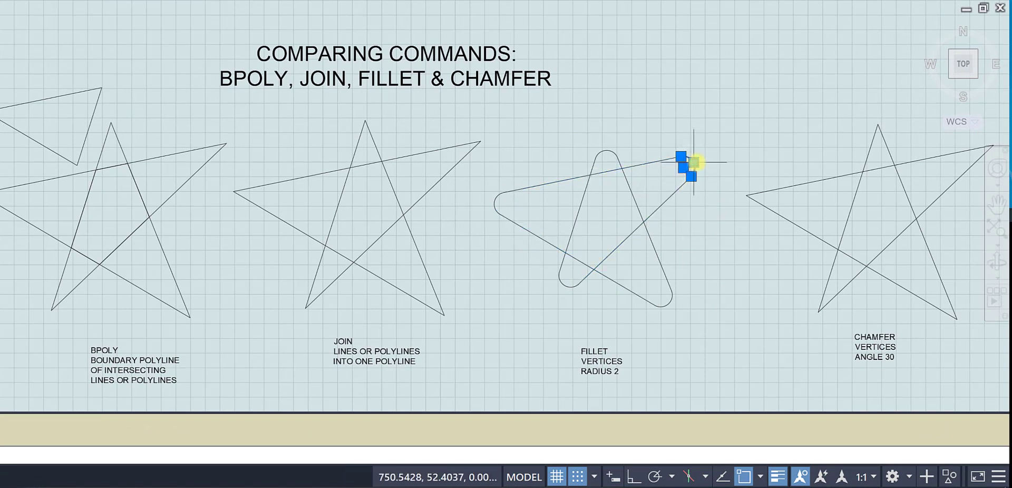
mouse_move(693, 162)
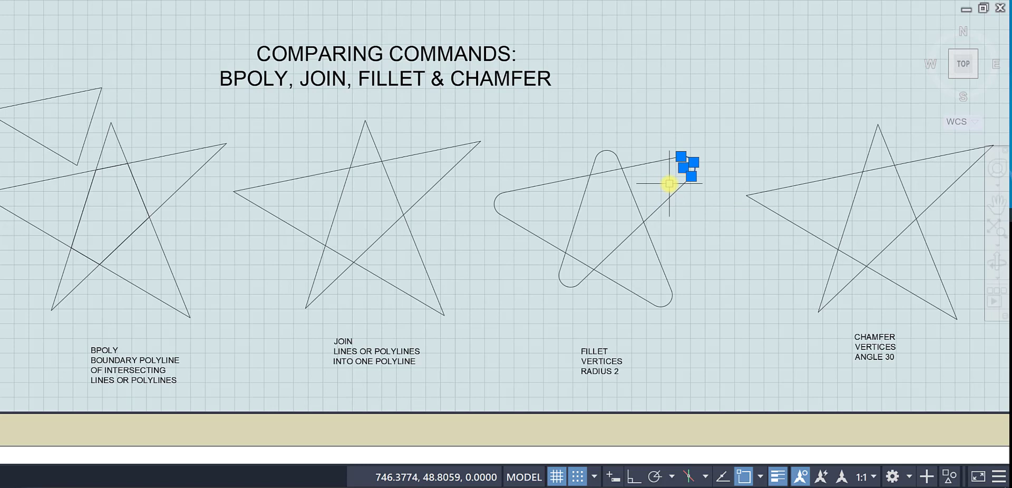
scroll(691, 163, "up", 2)
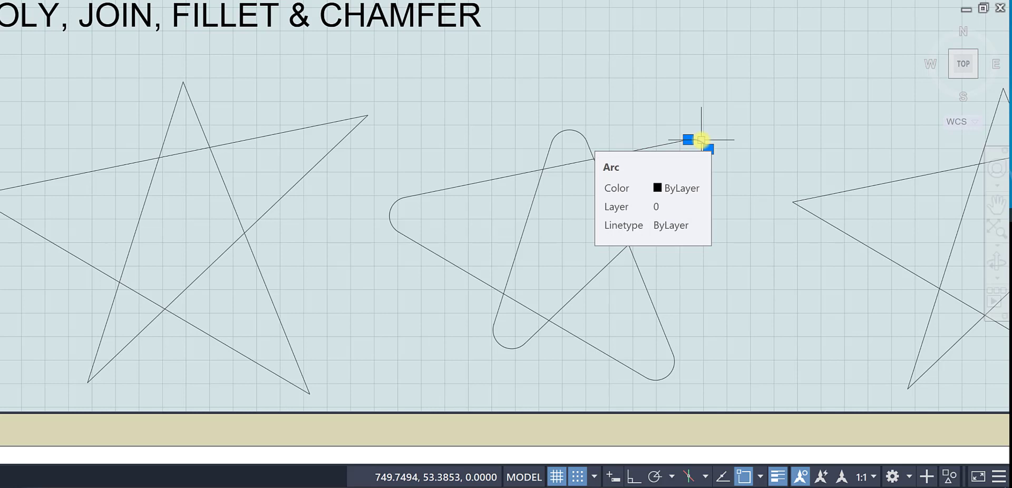
key("Escape")
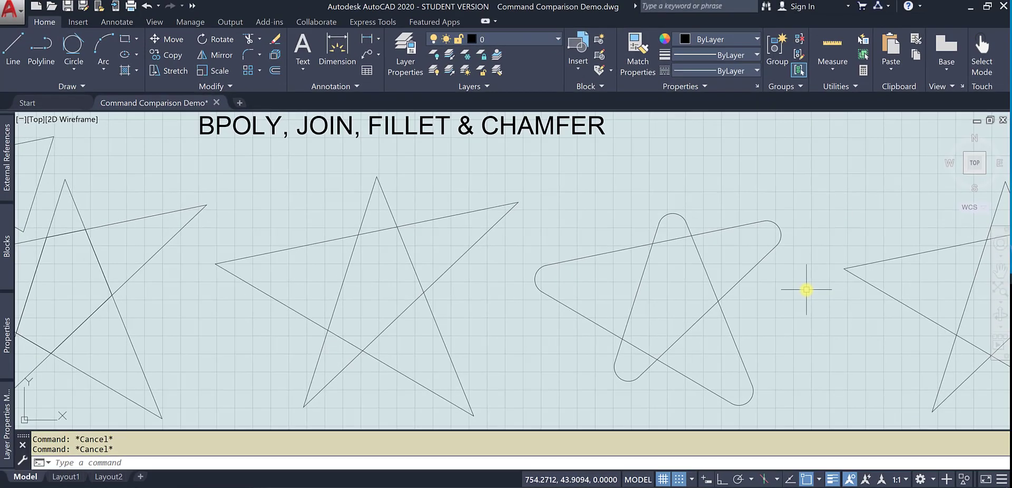
scroll(755, 240, "down", 1)
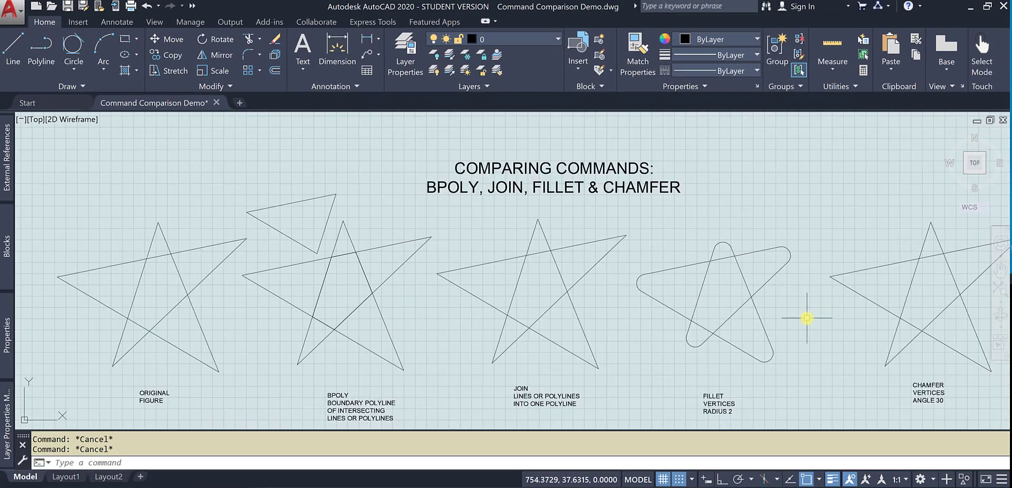
- Center the CHAMFER star in view and window-select it
middle_click_drag(806, 318, 730, 296)
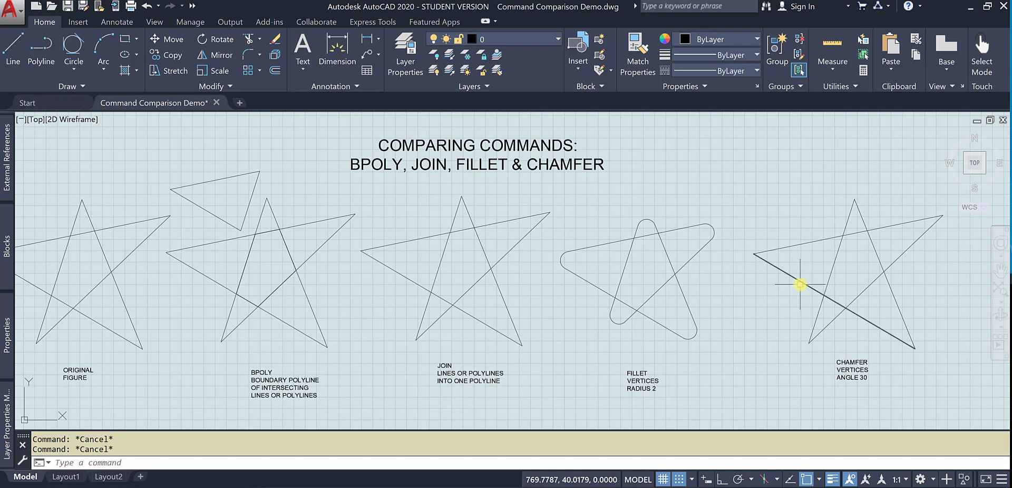
left_click(908, 186)
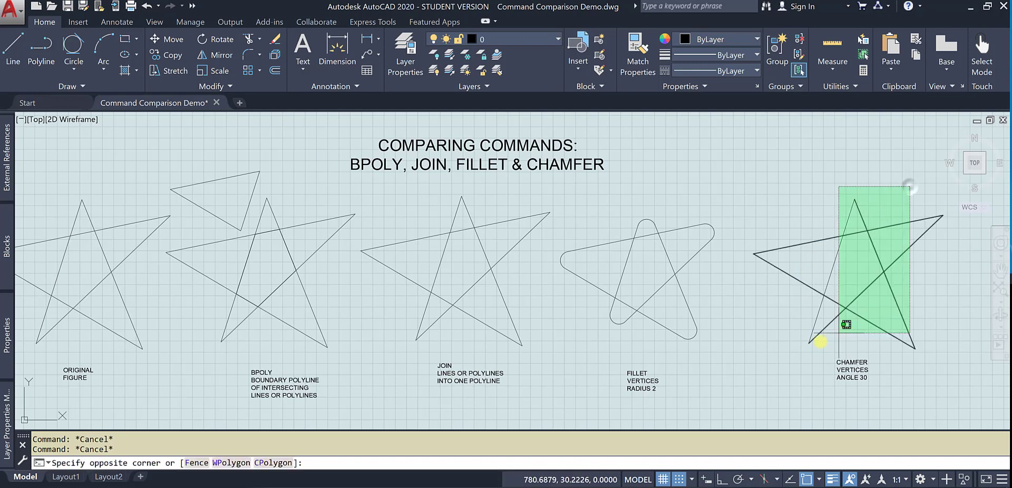
left_click(797, 348)
- Start CHAMFER in Multiple mode using the Angle method with length 30 and angle 30
type("ch")
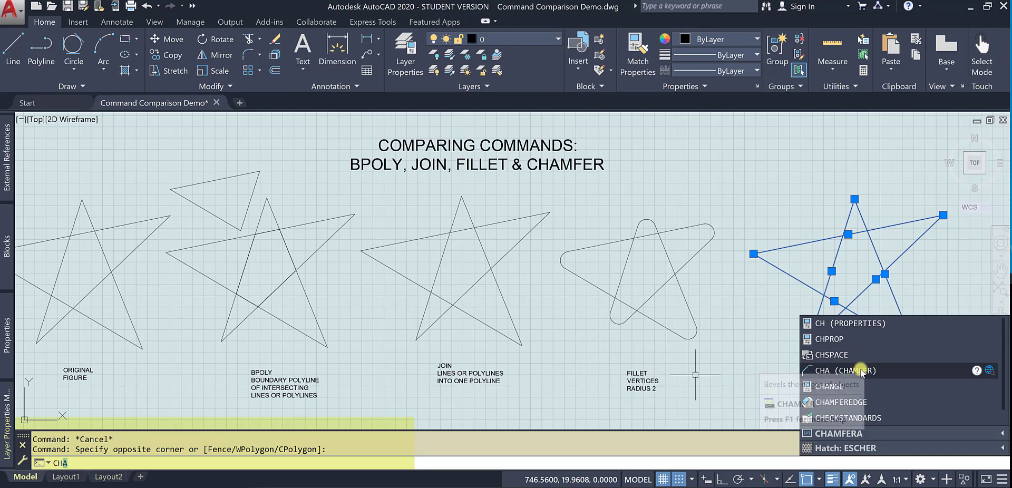
type("a")
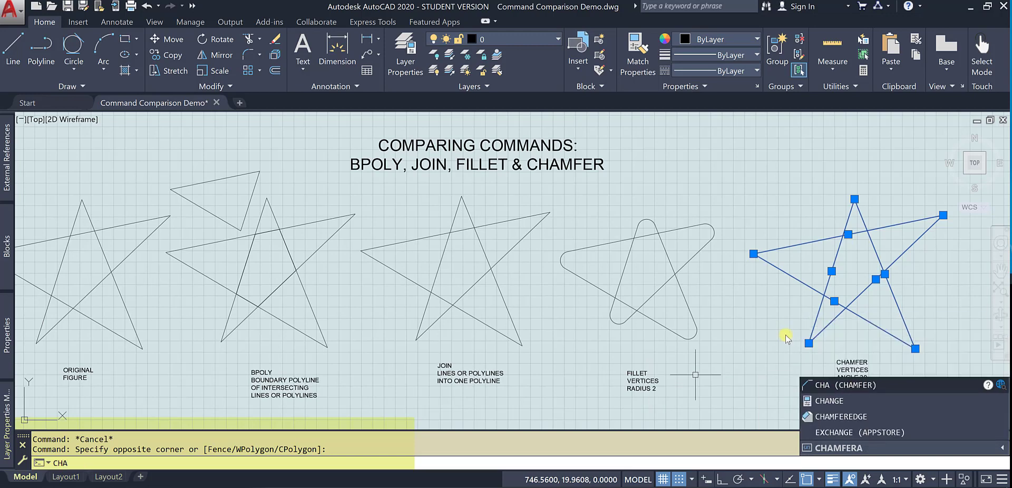
key("Return")
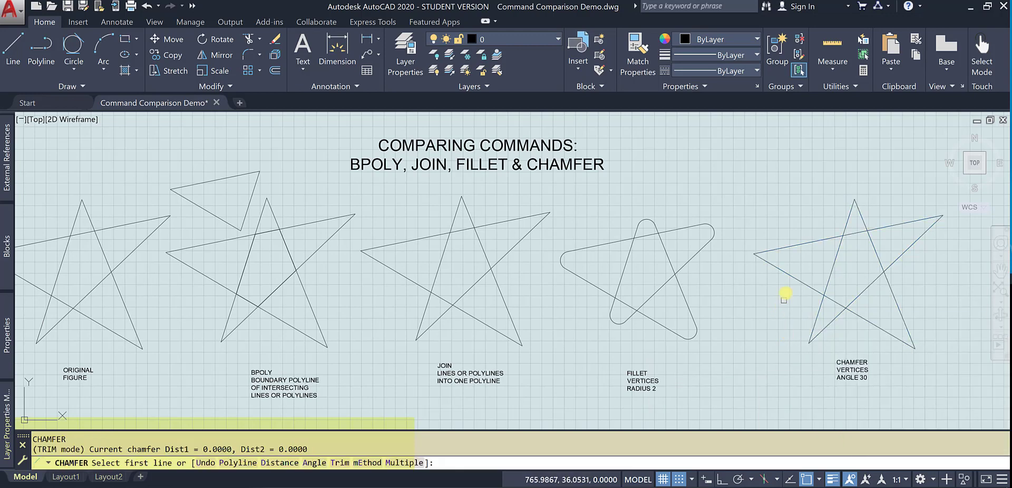
left_click(409, 463)
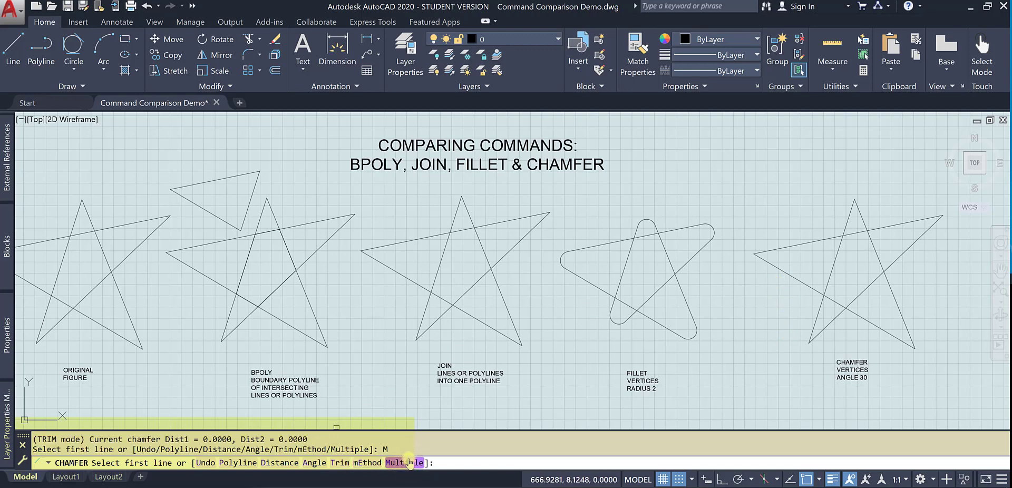
left_click(315, 464)
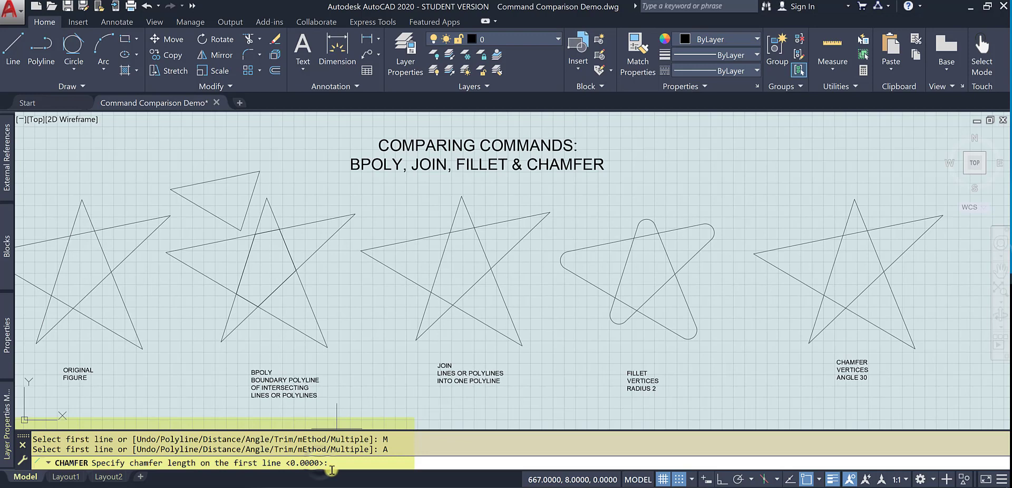
key("Return")
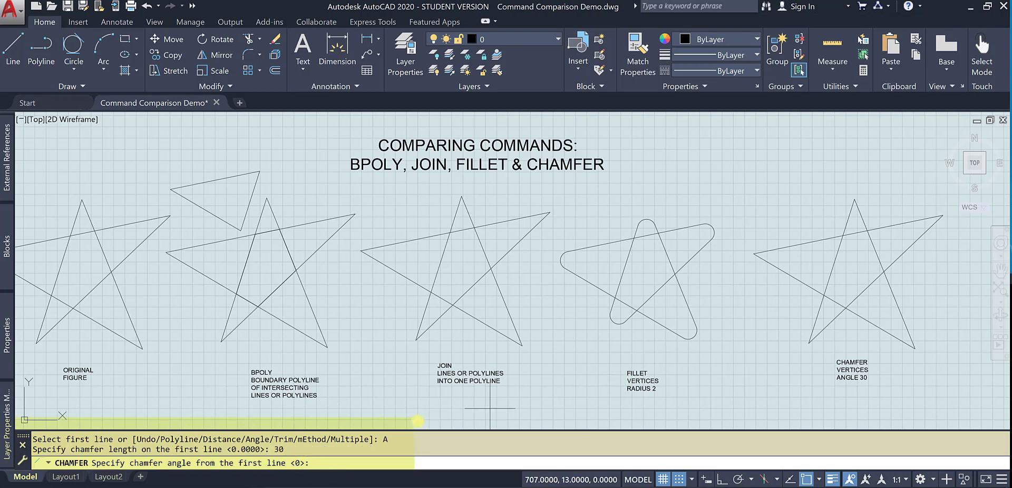
left_click(323, 463)
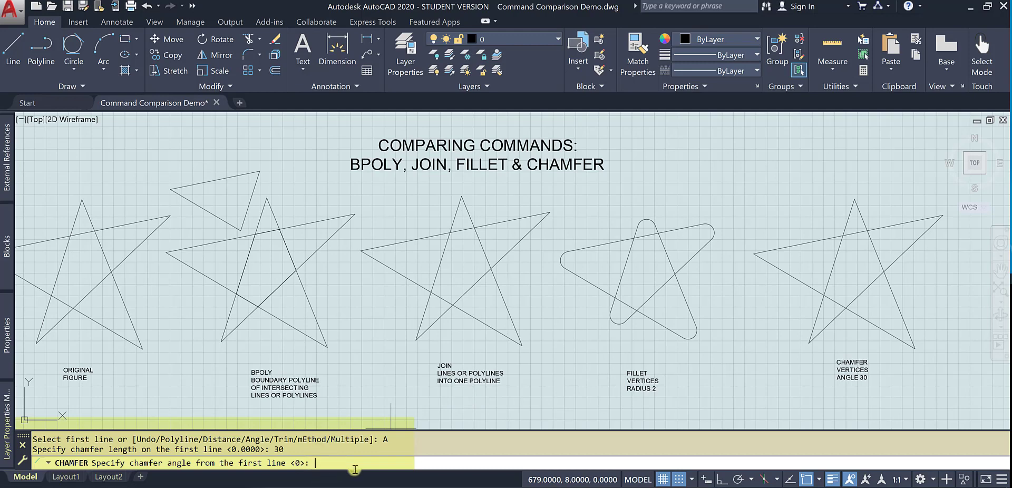
key("Return")
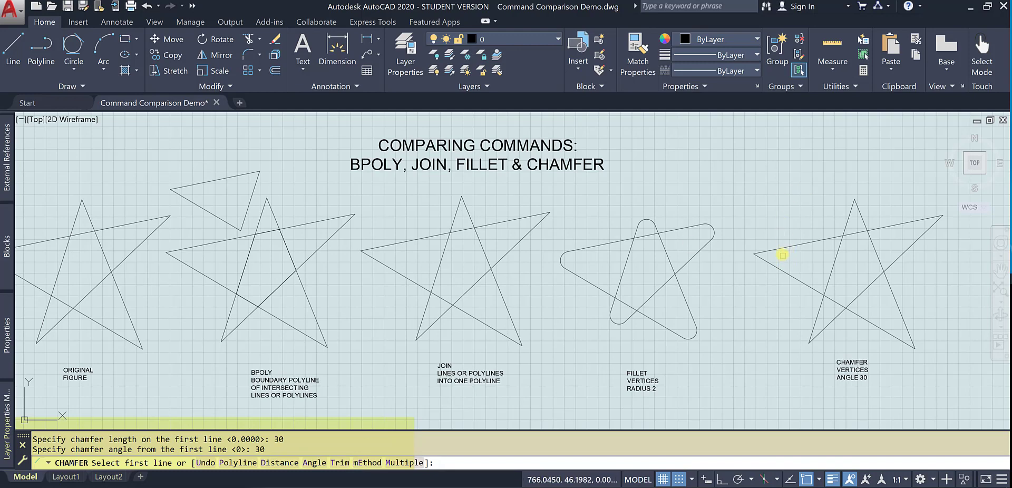
- Chamfer edge pairs at the star's tips with the 30/30 setting; one reports distance too large
left_click(779, 249)
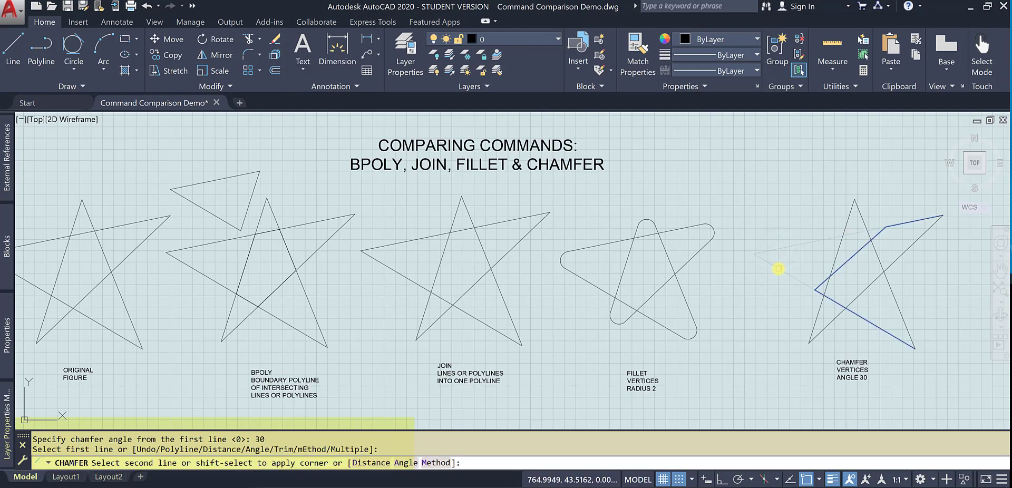
left_click(779, 269)
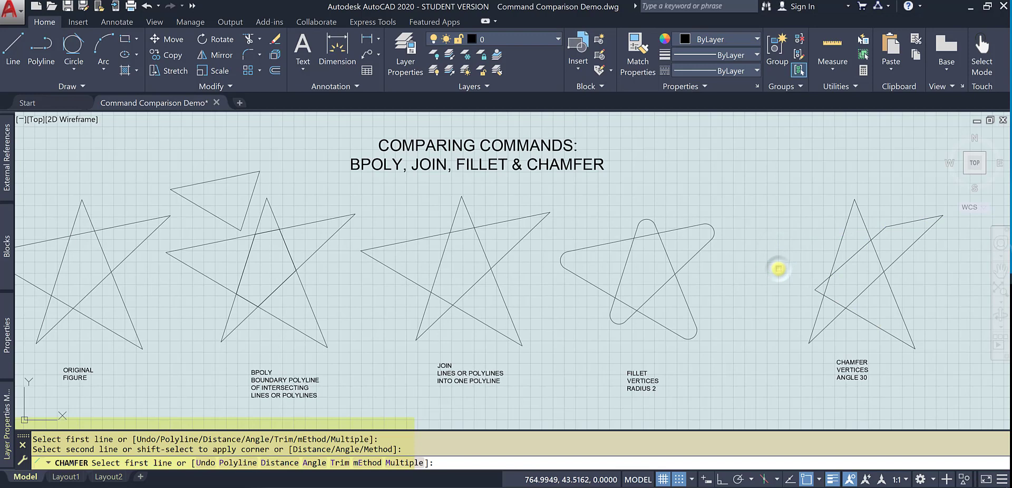
left_click(822, 306)
left_click(834, 318)
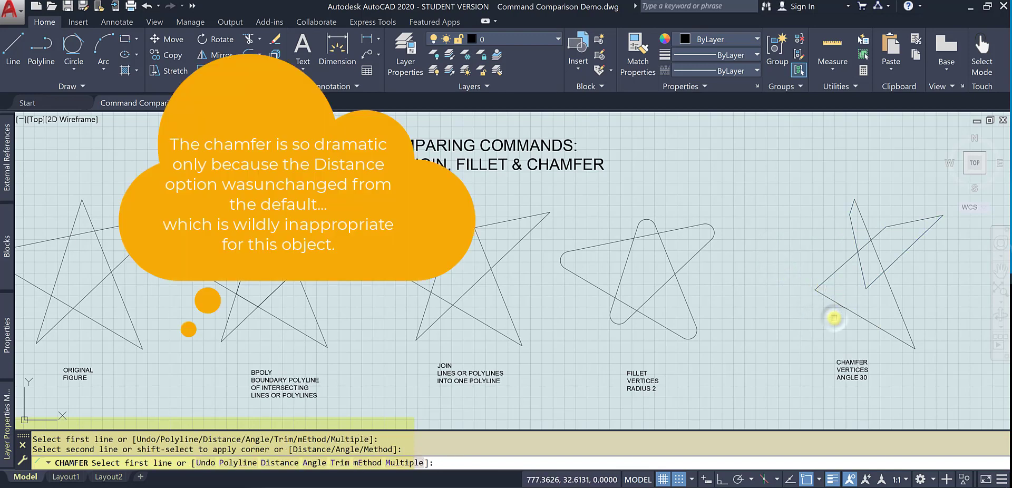
left_click(859, 313)
left_click(862, 311)
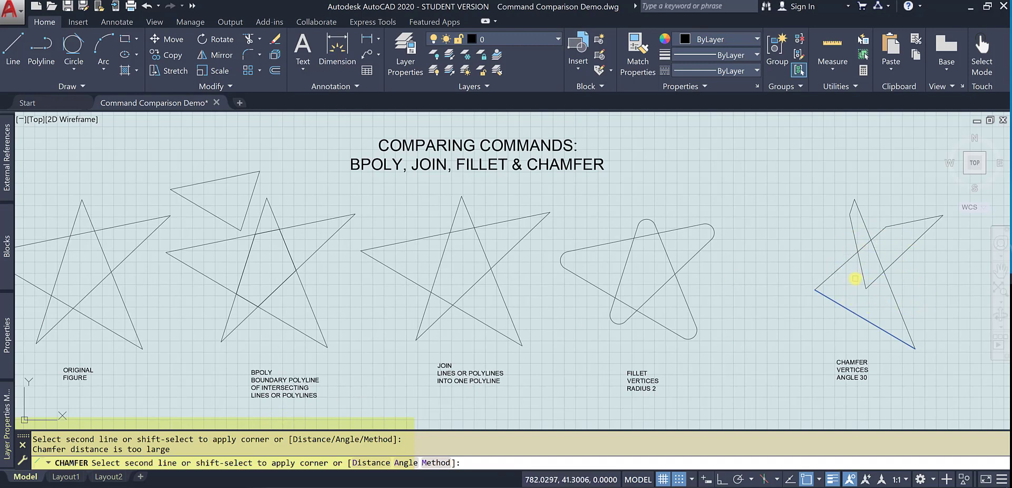
- Change the chamfer to length 10 and angle 10, then pick the star's top segment
left_click(406, 463)
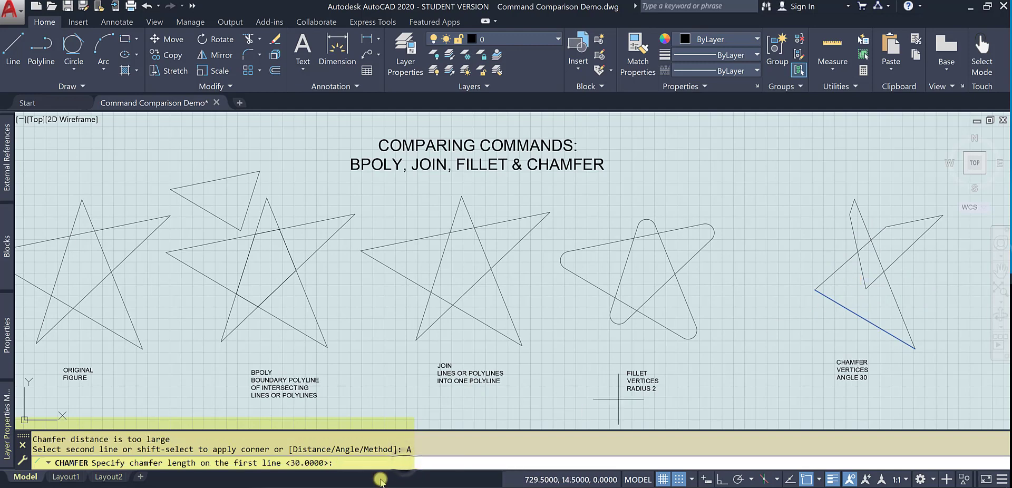
type("10")
key("Return")
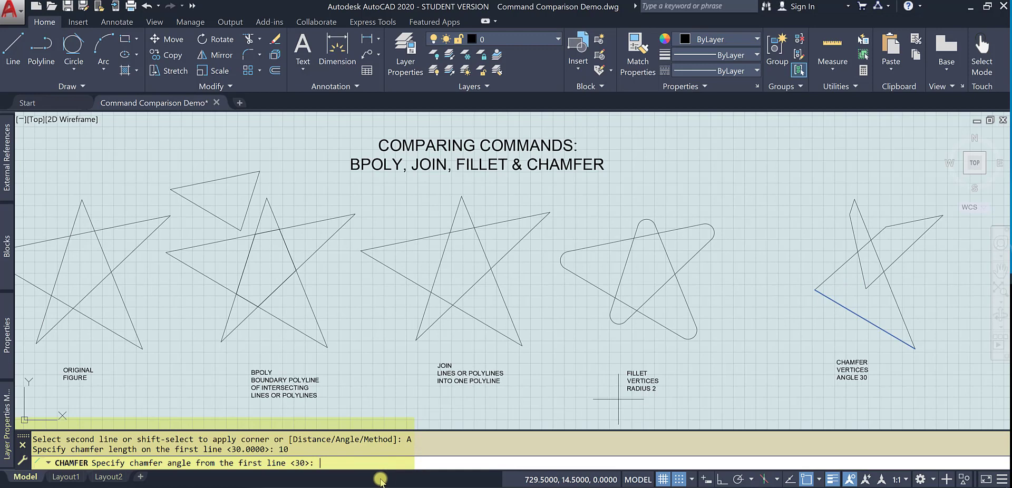
type("10")
key("Return")
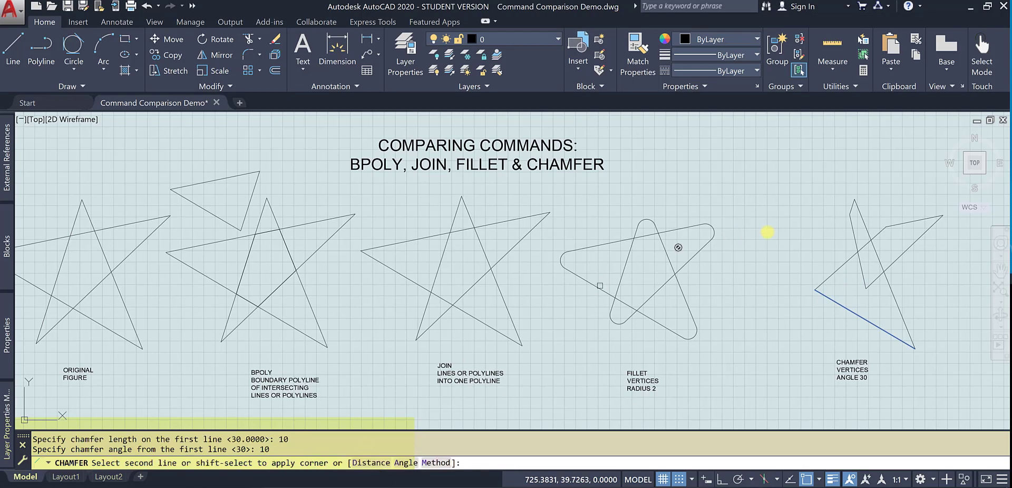
left_click(919, 241)
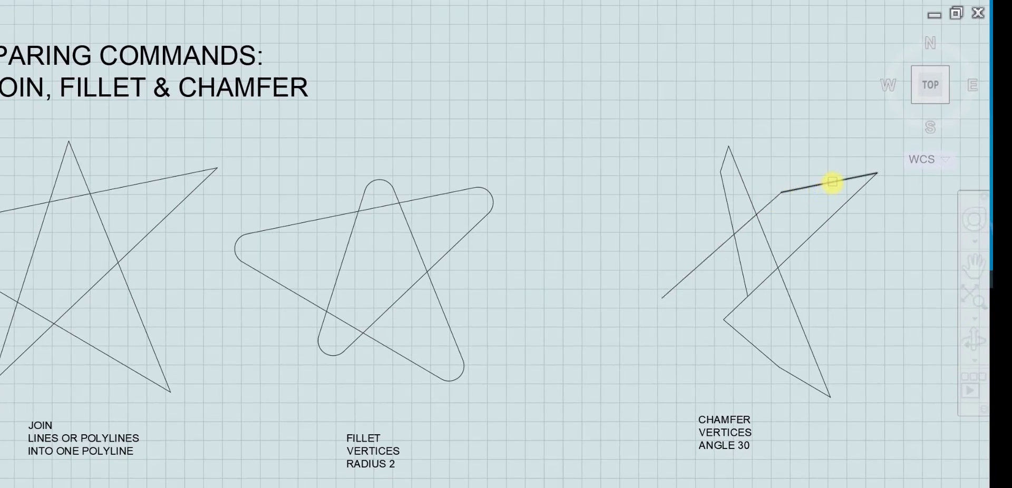
left_click(832, 181)
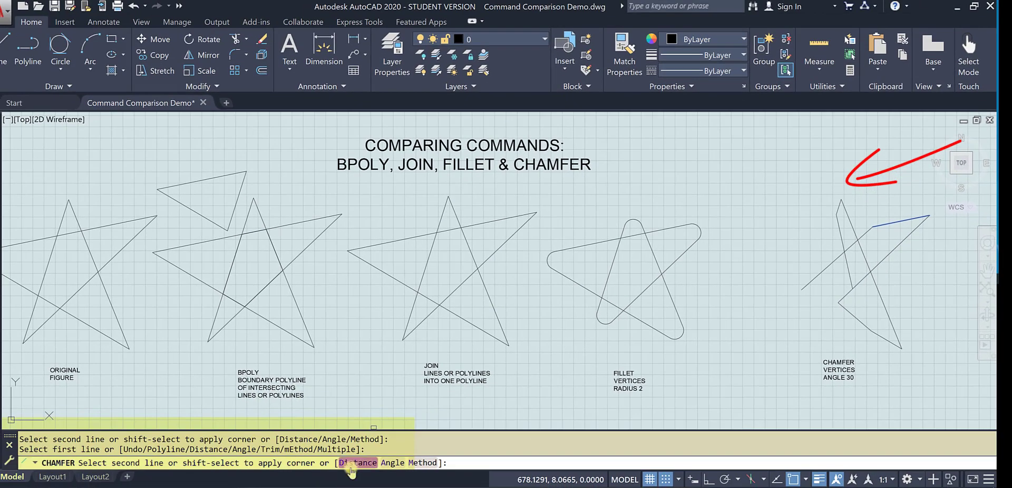
- Switch the chamfer to the Distance method with both distances set to 2
left_click(351, 466)
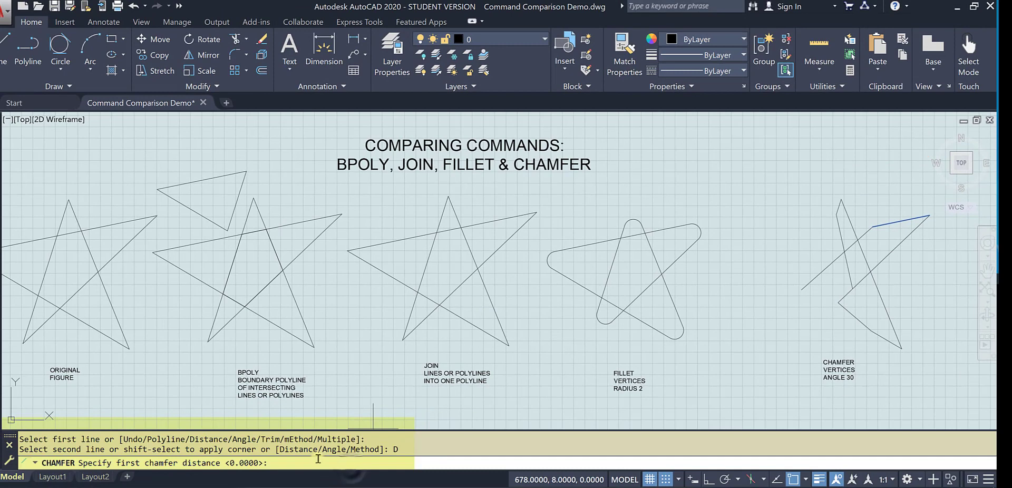
type("2")
key("Return")
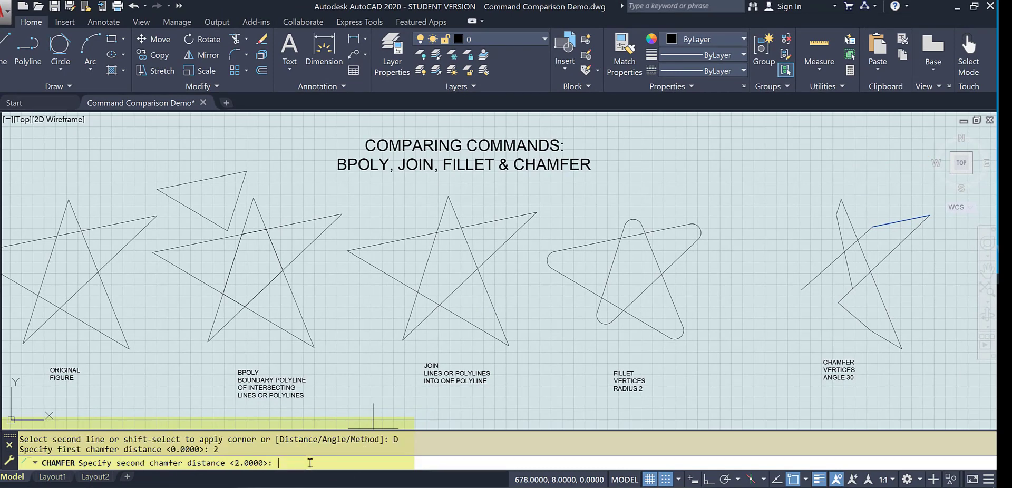
key("Return")
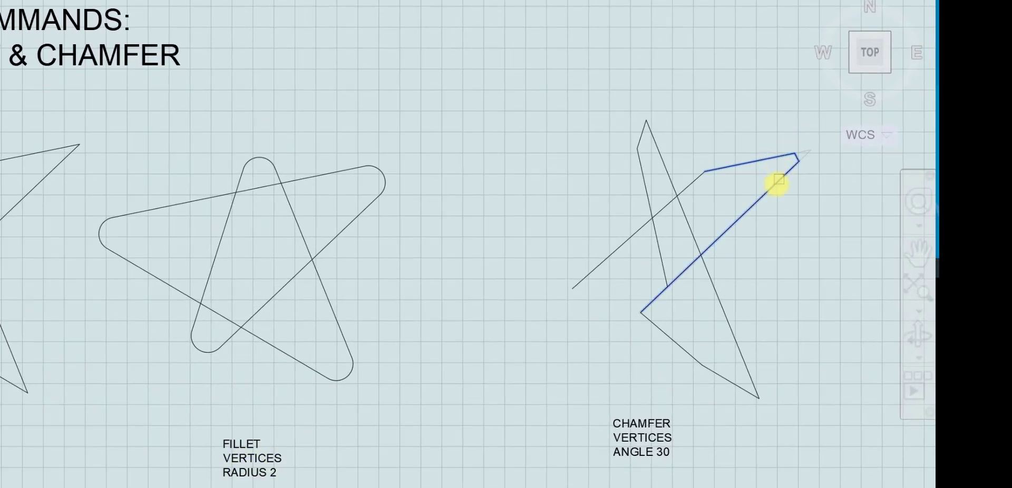
- Apply 2-unit bevels to the star's upper-right tip, top tip and lower-left vertex
left_click(776, 184)
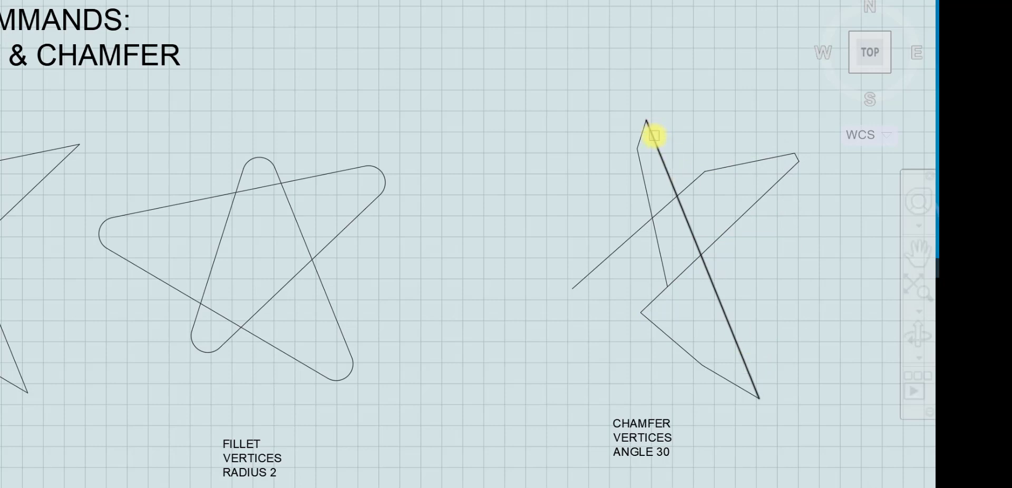
left_click(654, 136)
left_click(640, 138)
left_click(652, 298)
left_click(659, 321)
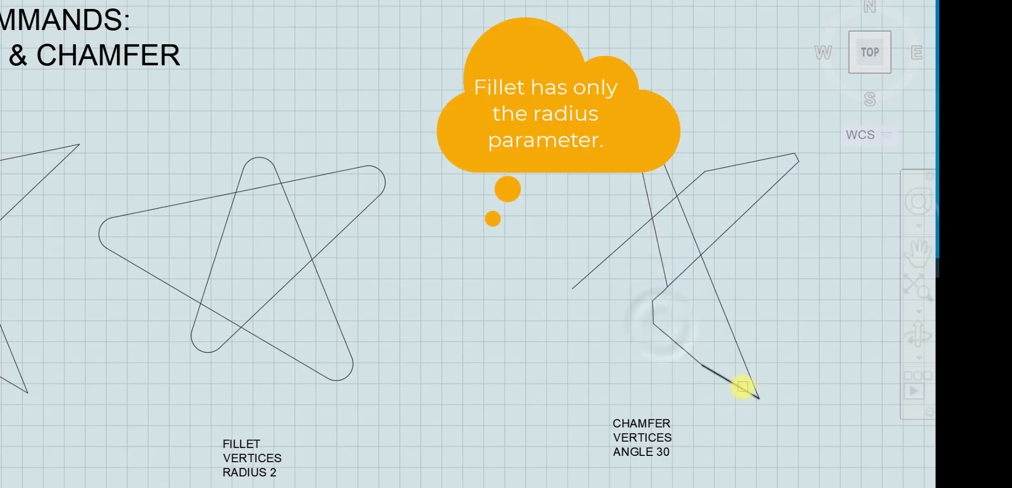
left_click(741, 387)
- Bevel the star's bottom vertex, then pick the top-right and top edges for another chamfer
left_click(746, 368)
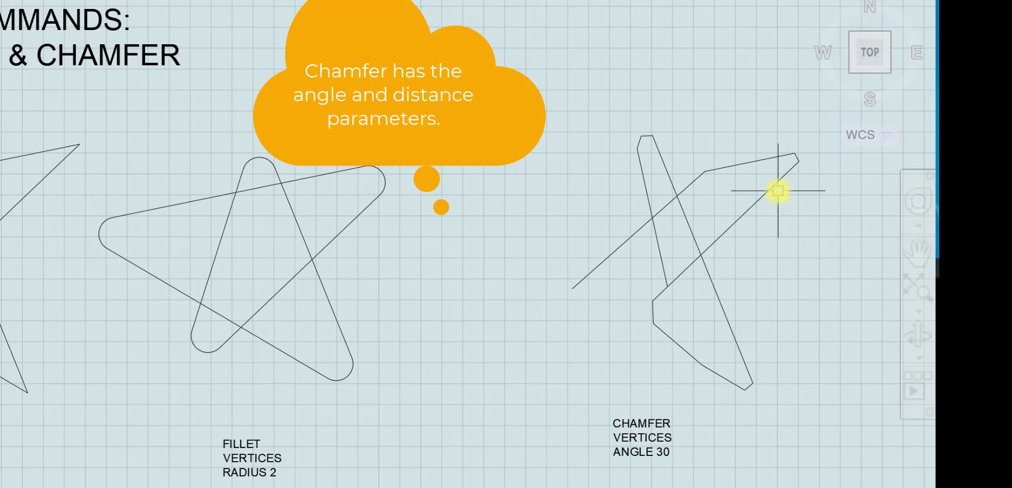
left_click(757, 161)
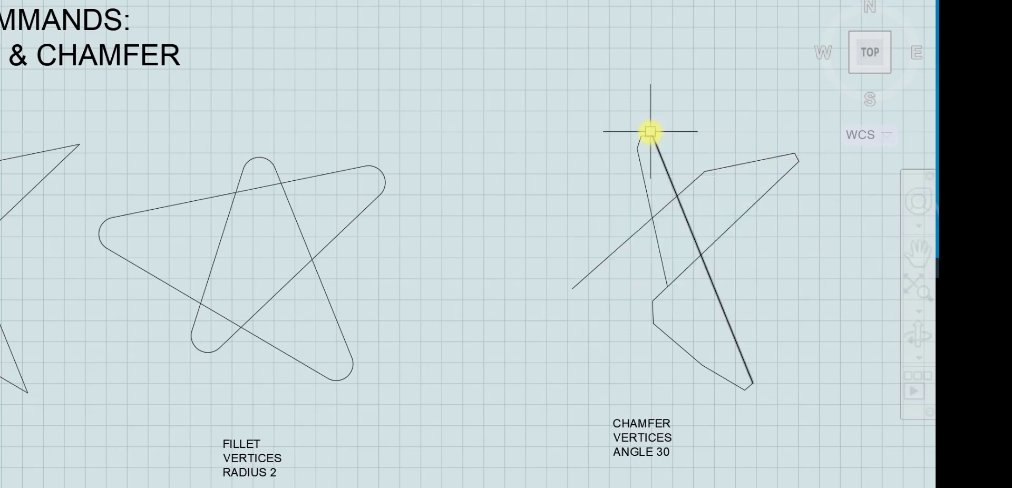
left_click(647, 137)
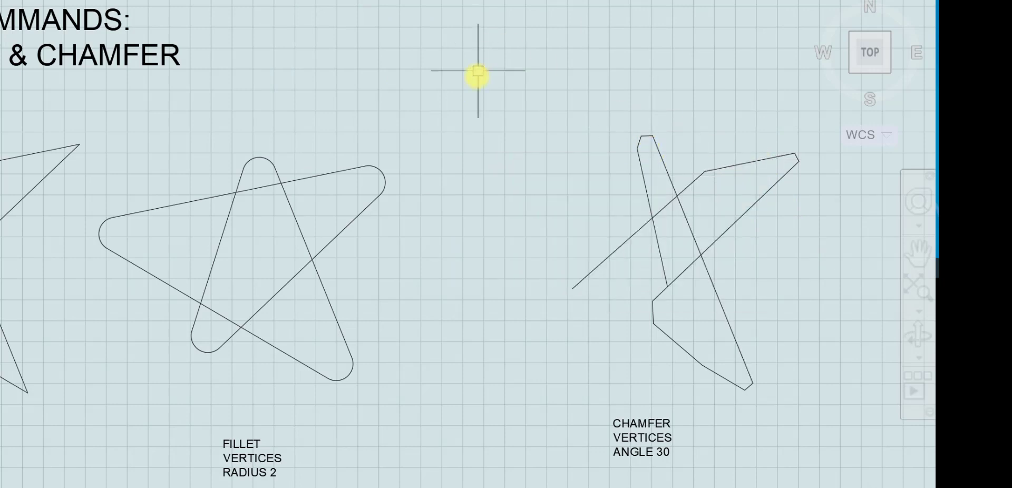